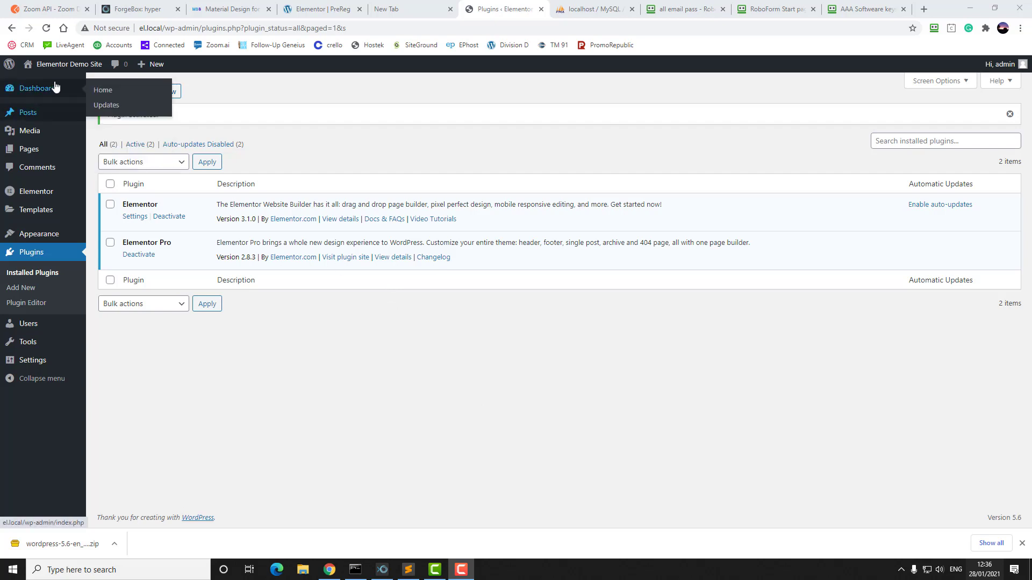
Open the Experiments section of the Elementor plugin settings
left_click(163, 29)
left_click_drag(165, 30, 135, 29)
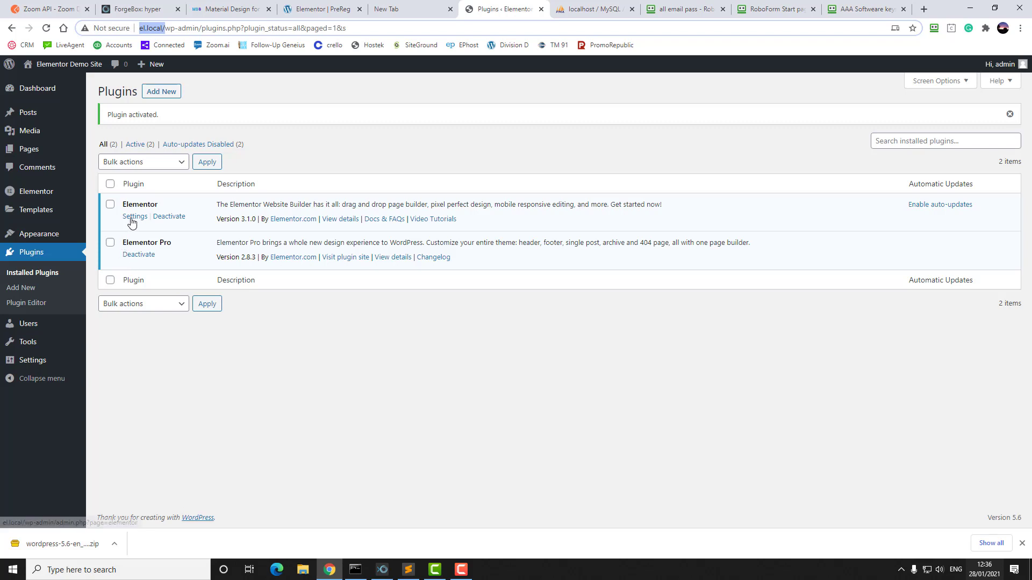
mouse_move(55, 195)
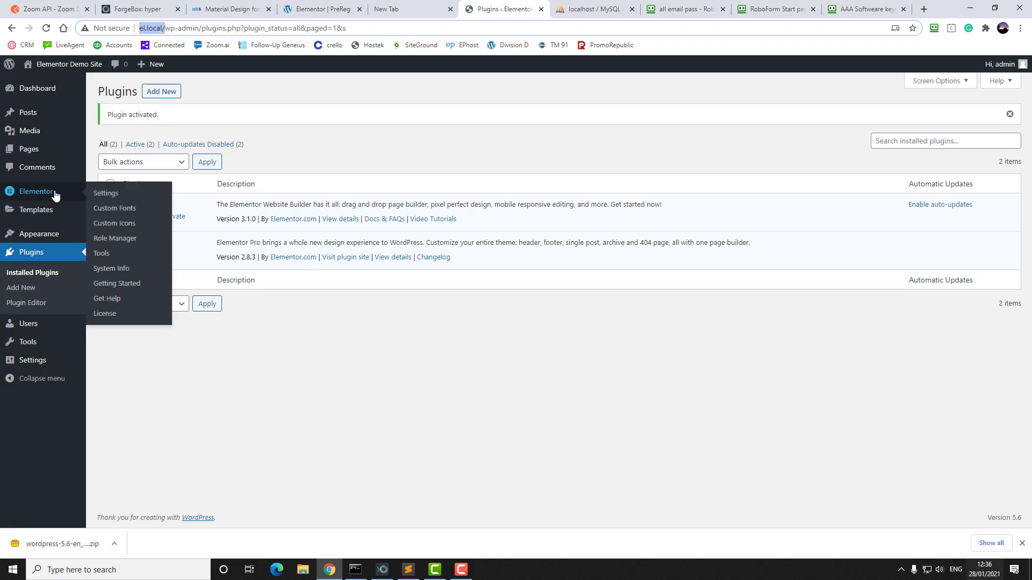
left_click(100, 196)
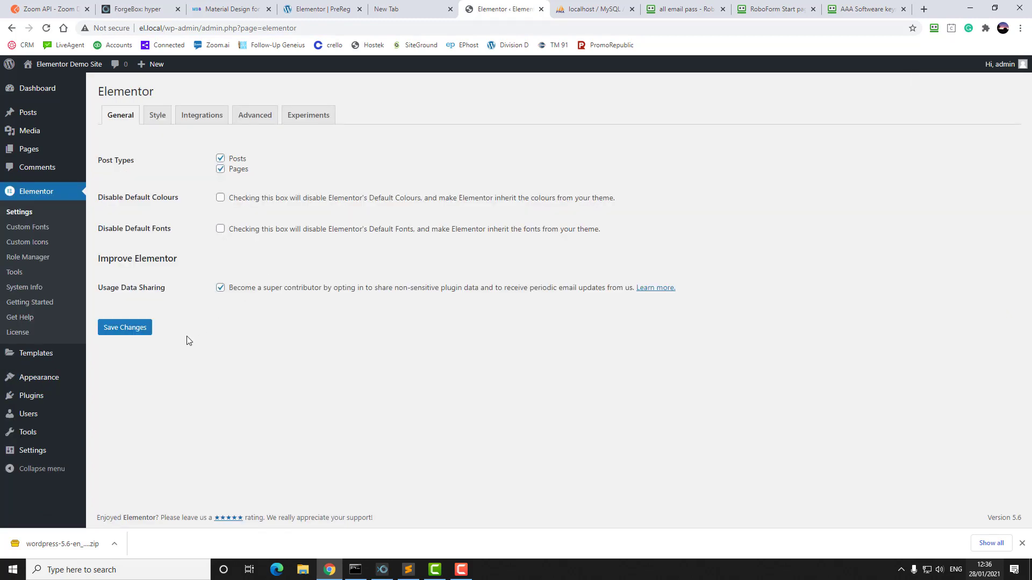
left_click(300, 118)
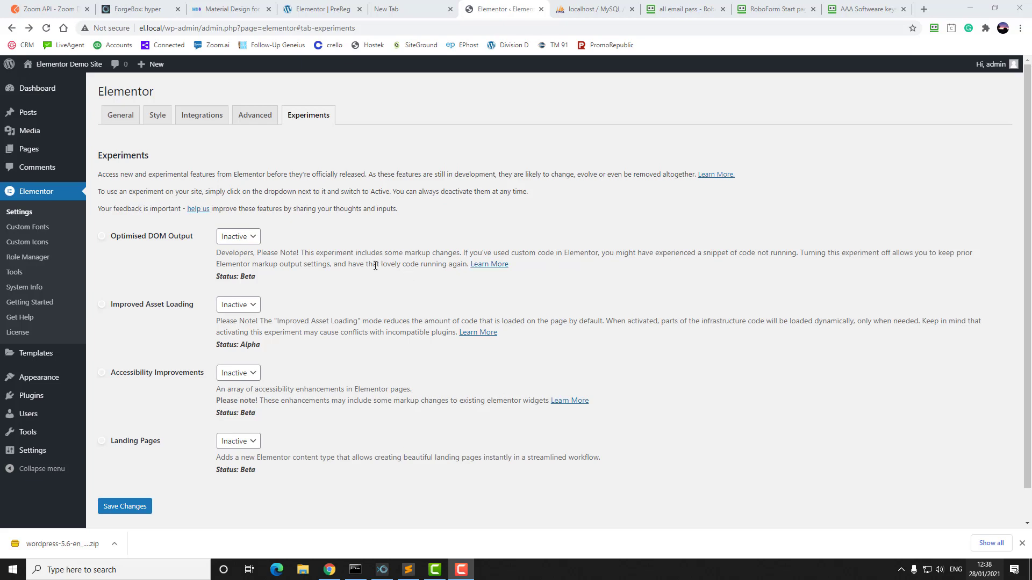
Set the Optimised DOM Output and Improved Asset Loading experiments to Active
left_click(251, 240)
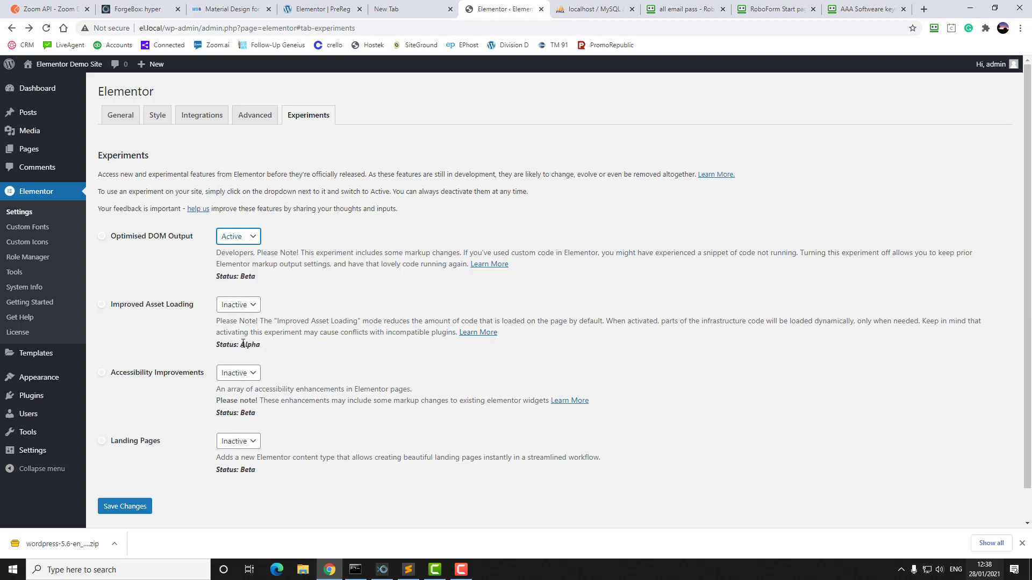
left_click_drag(240, 347, 265, 348)
left_click_drag(241, 278, 257, 278)
left_click(254, 331)
left_click_drag(241, 343, 261, 344)
left_click(250, 307)
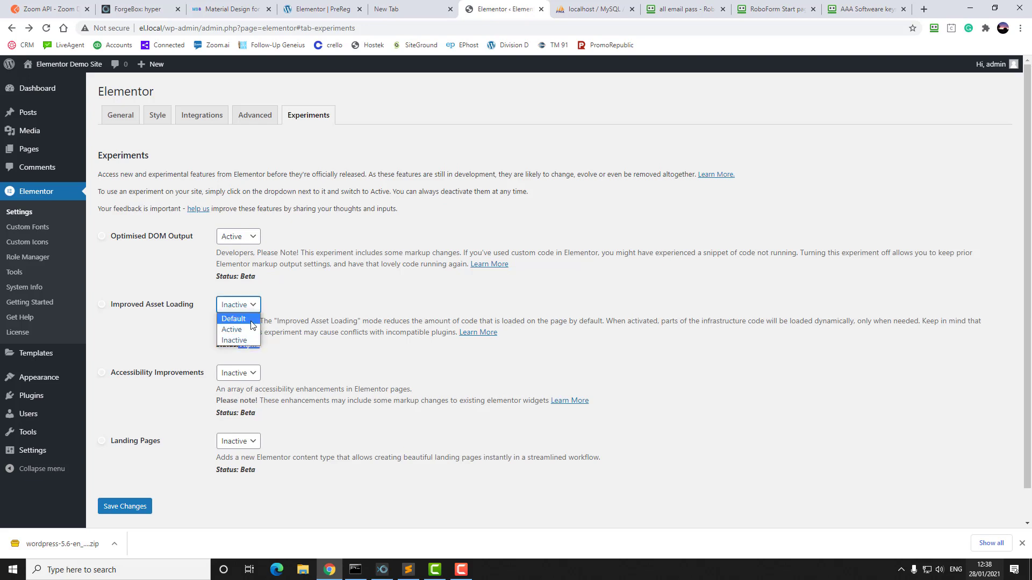
left_click(249, 330)
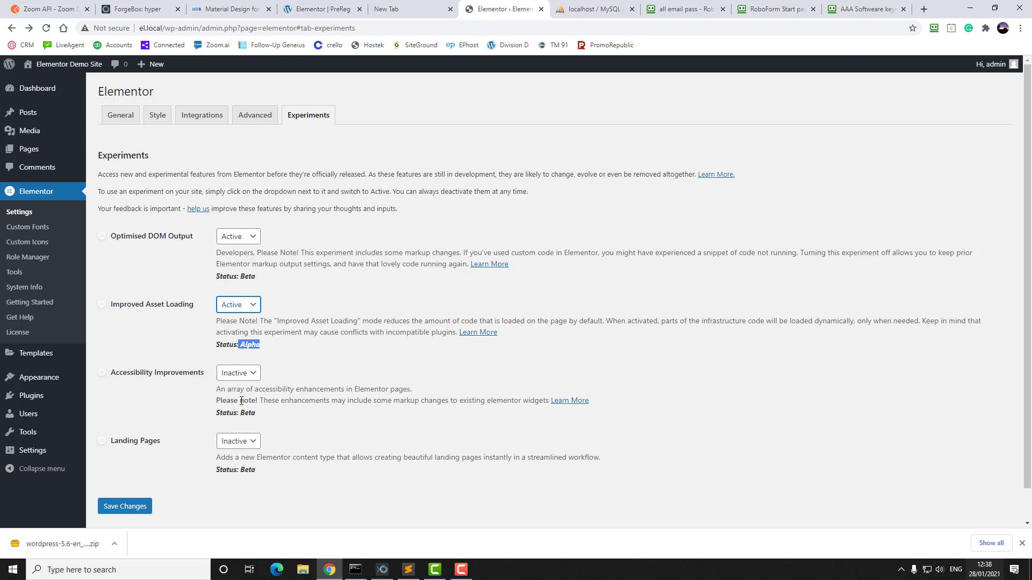
Set the Accessibility Improvements and Landing Pages experiments to Active and save the changes
left_click(250, 375)
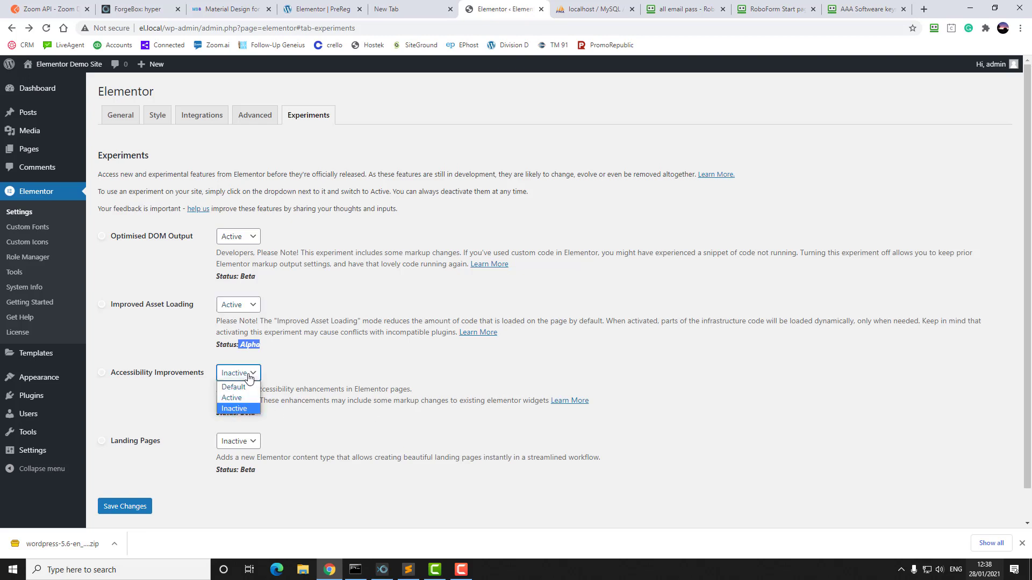
left_click(232, 397)
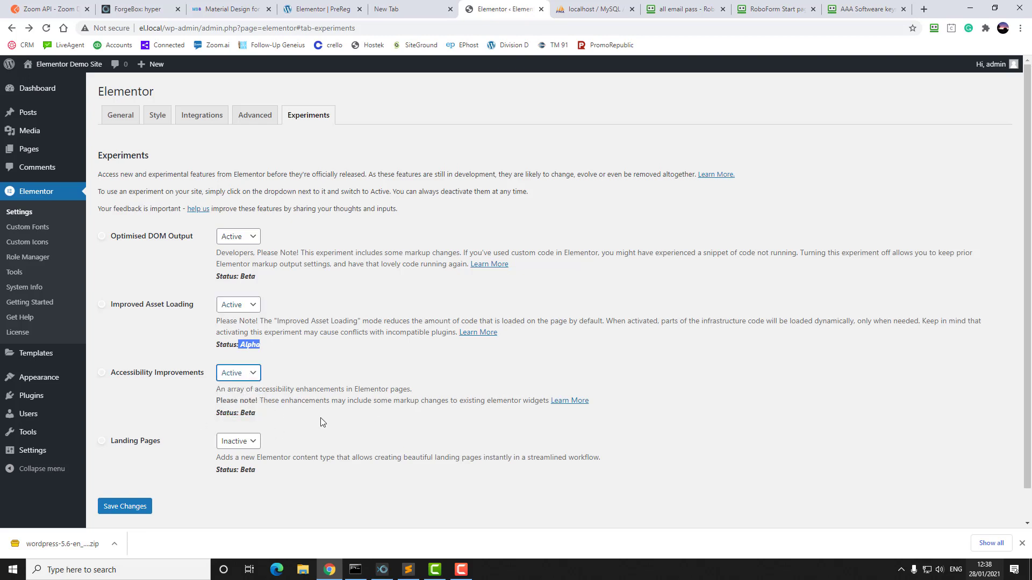
left_click(250, 443)
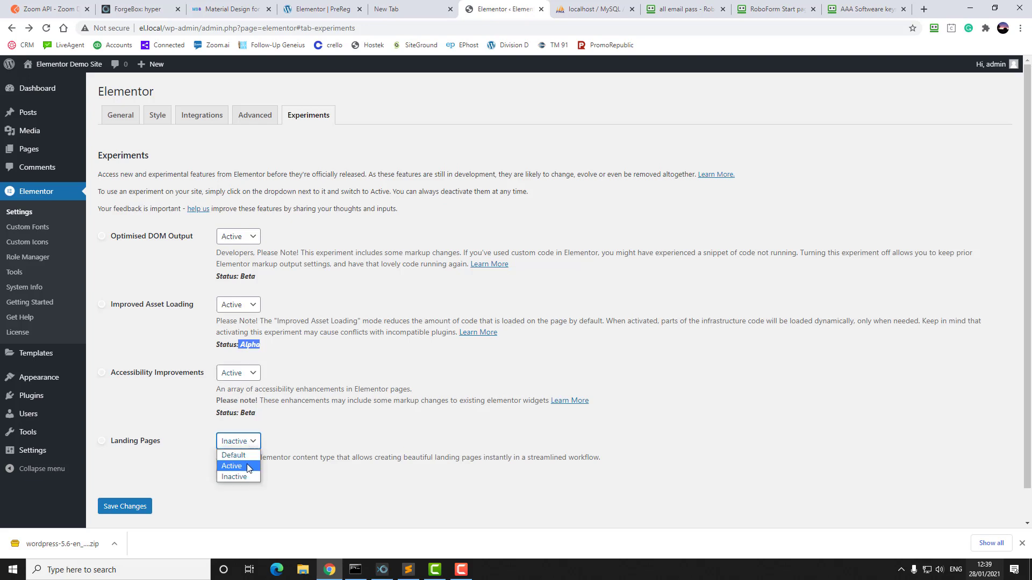
left_click(236, 466)
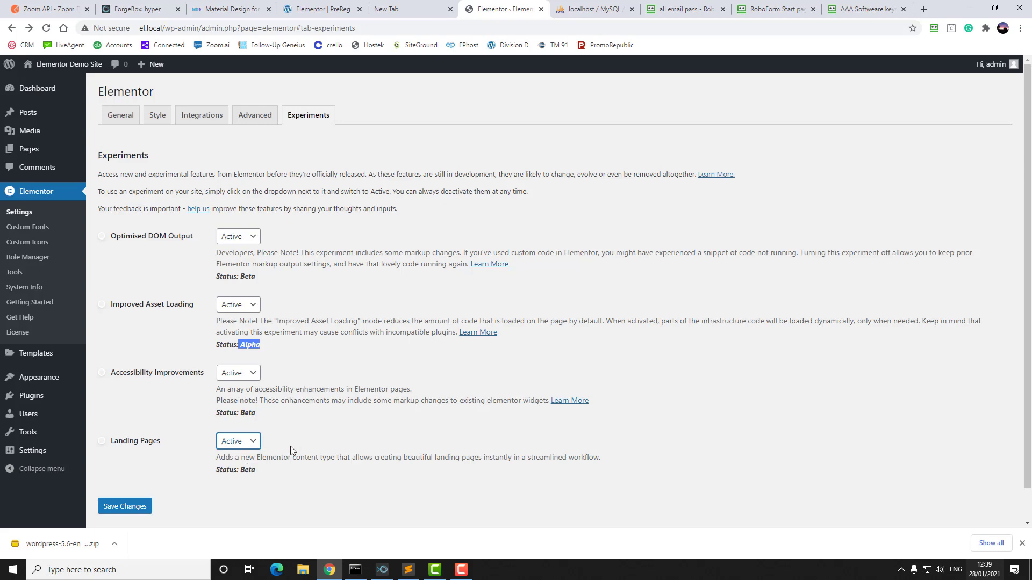
left_click(137, 507)
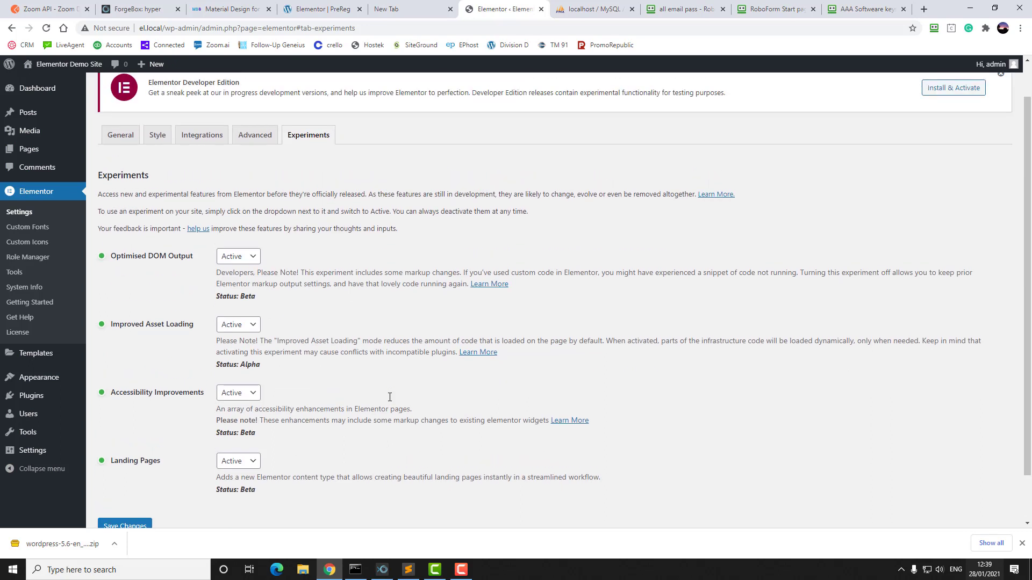
Install and activate the Elementor Beta (Developer Edition) plugin offered in the notice above the Elementor settings
scroll(389, 397, "up", 1)
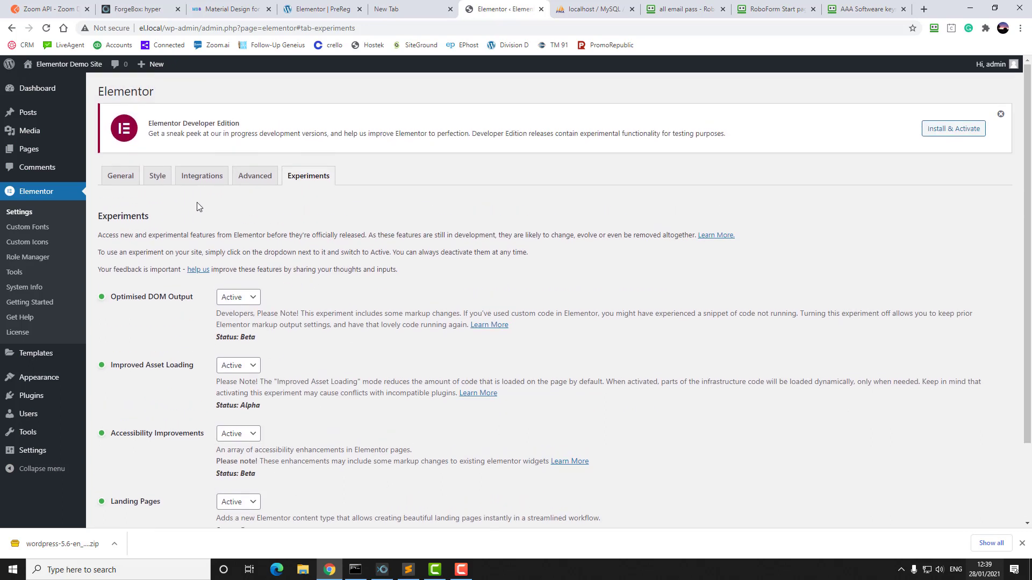
left_click(937, 134)
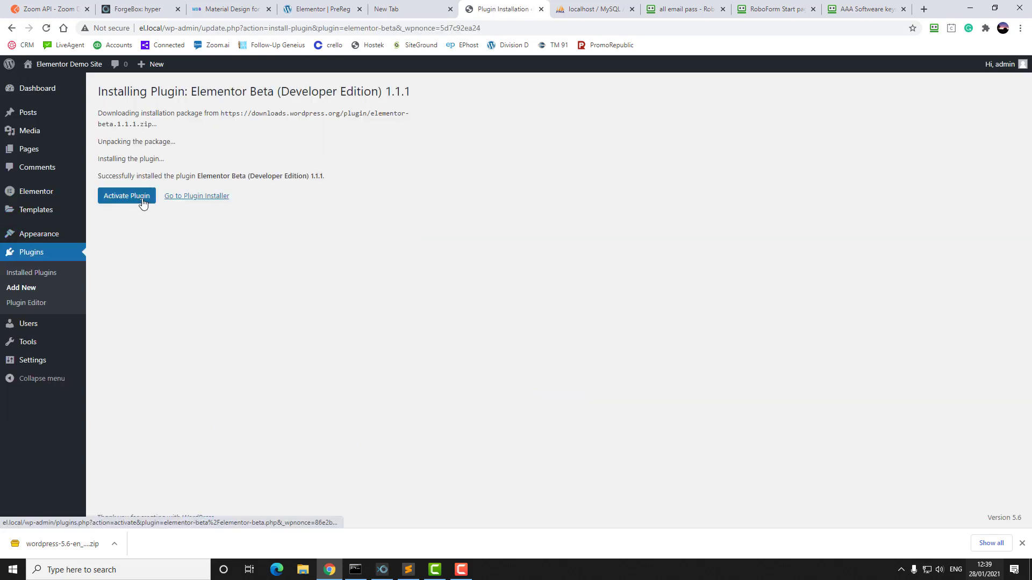
left_click(141, 200)
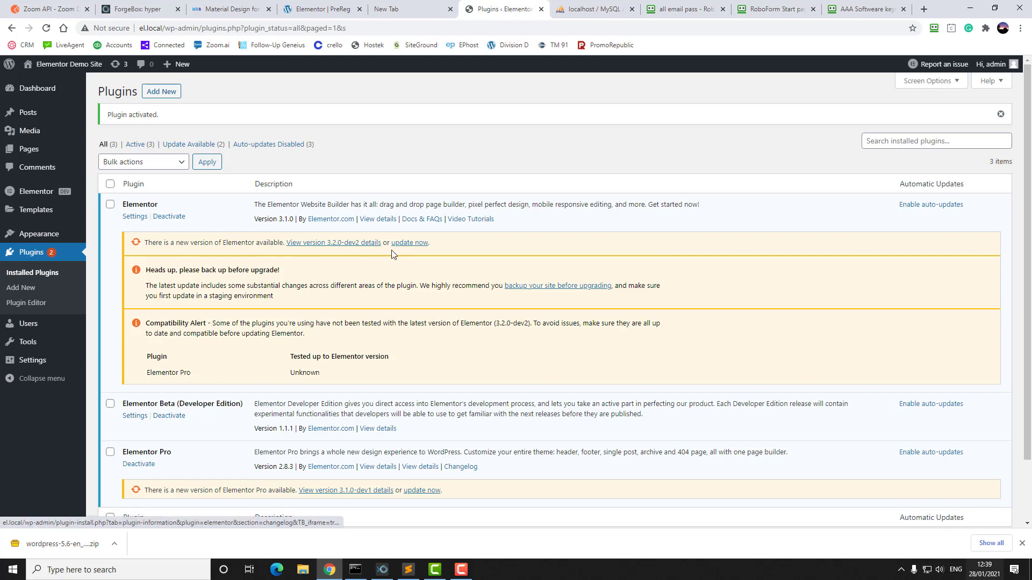
Update the Elementor plugin to 3.2.0-dev2 and Elementor Pro to 3.1.0-dev1 from the installed plugins list
left_click(410, 244)
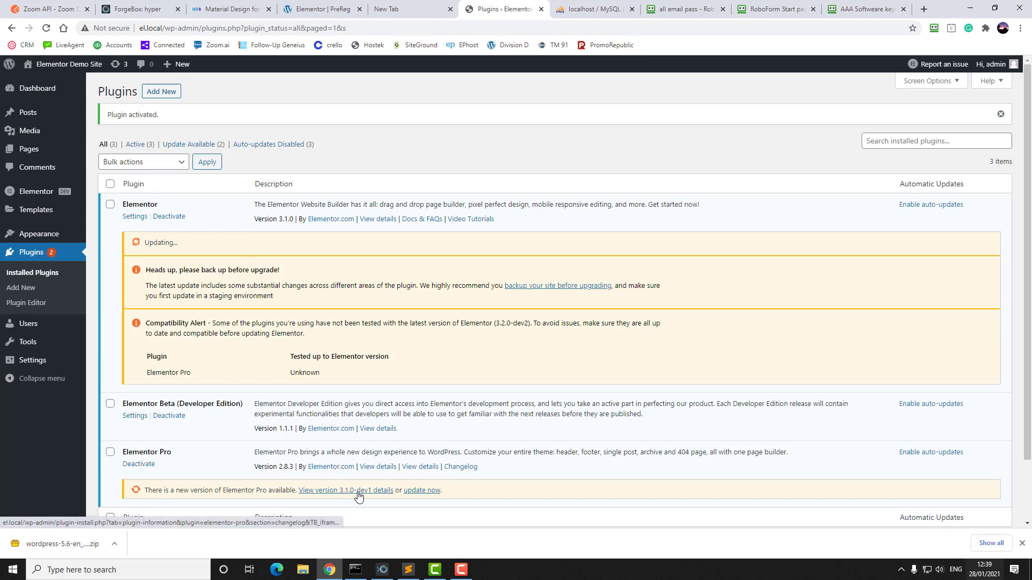
left_click(426, 494)
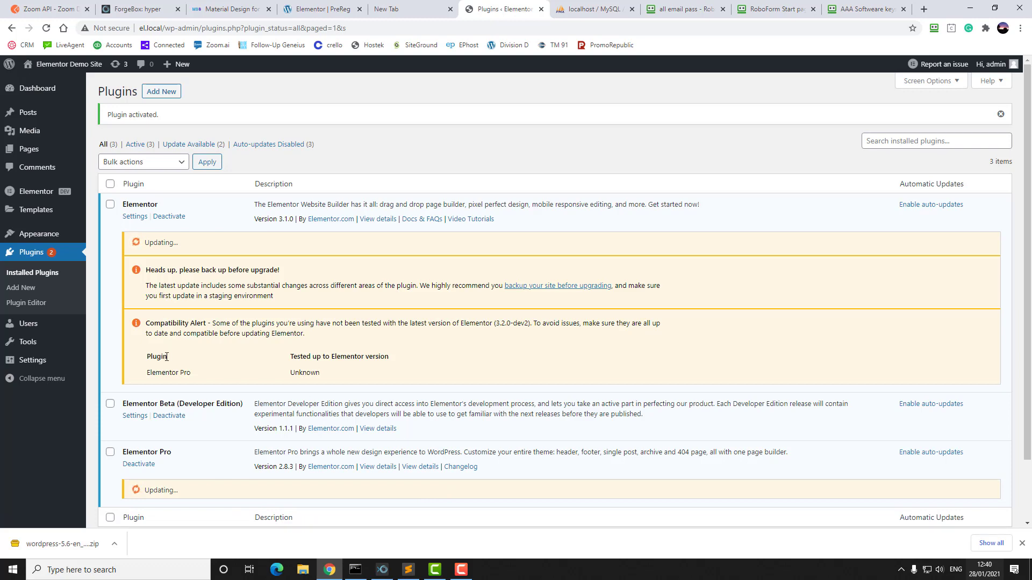
scroll(166, 357, "down", 1)
scroll(225, 306, "up", 1)
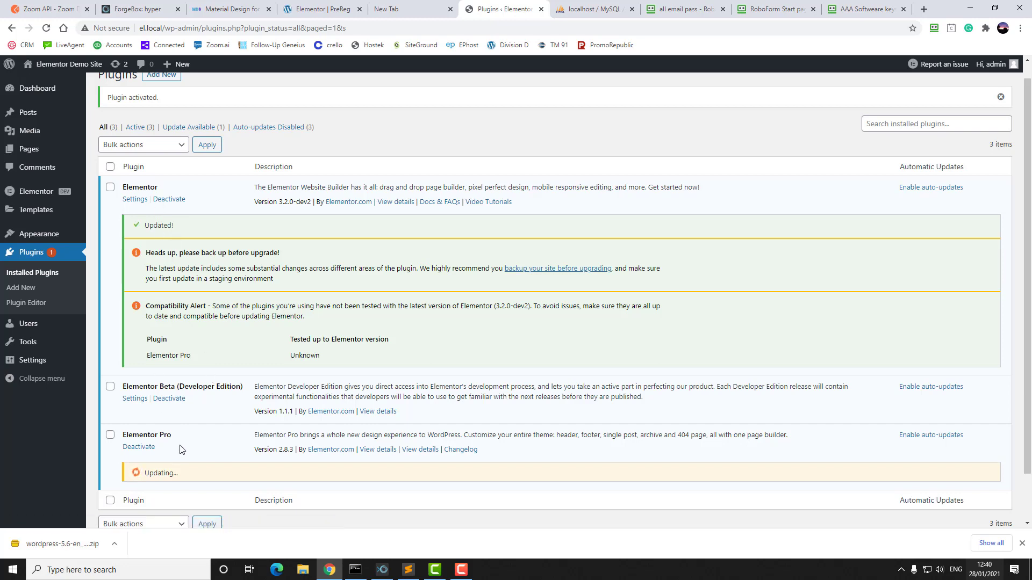
mouse_move(21, 194)
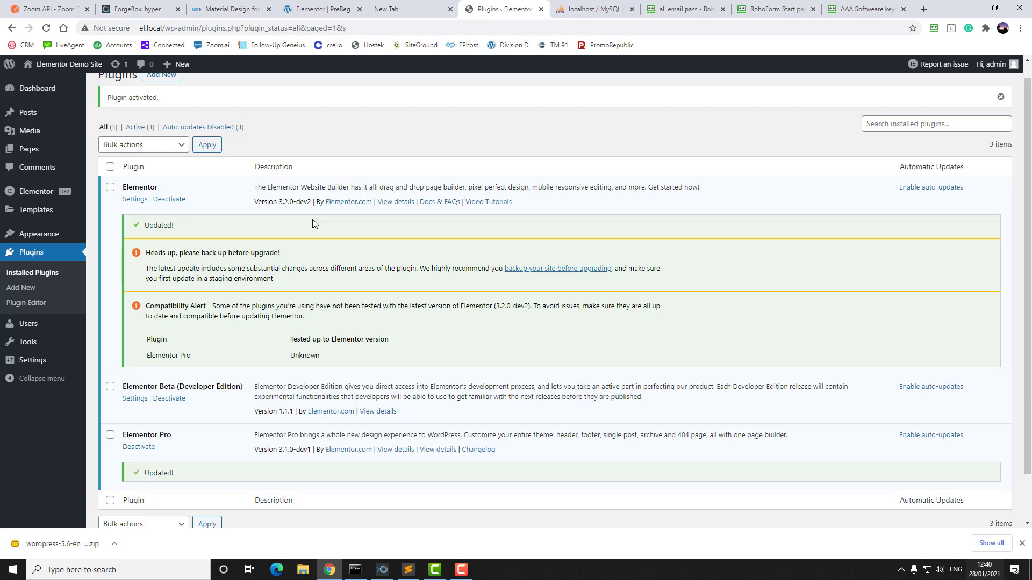
Run the pending translation update from the WordPress Updates page
left_click(34, 94)
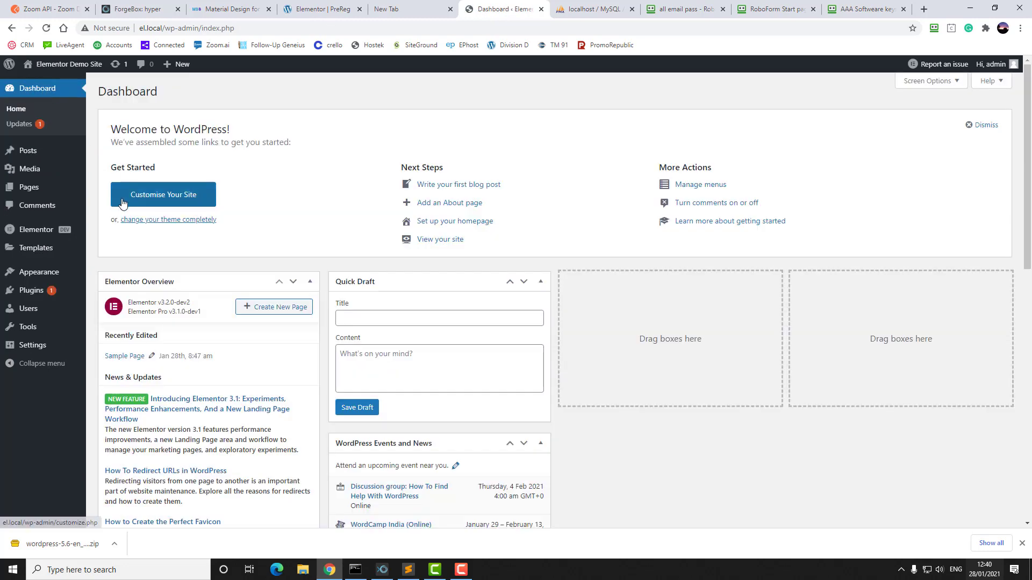
mouse_move(65, 231)
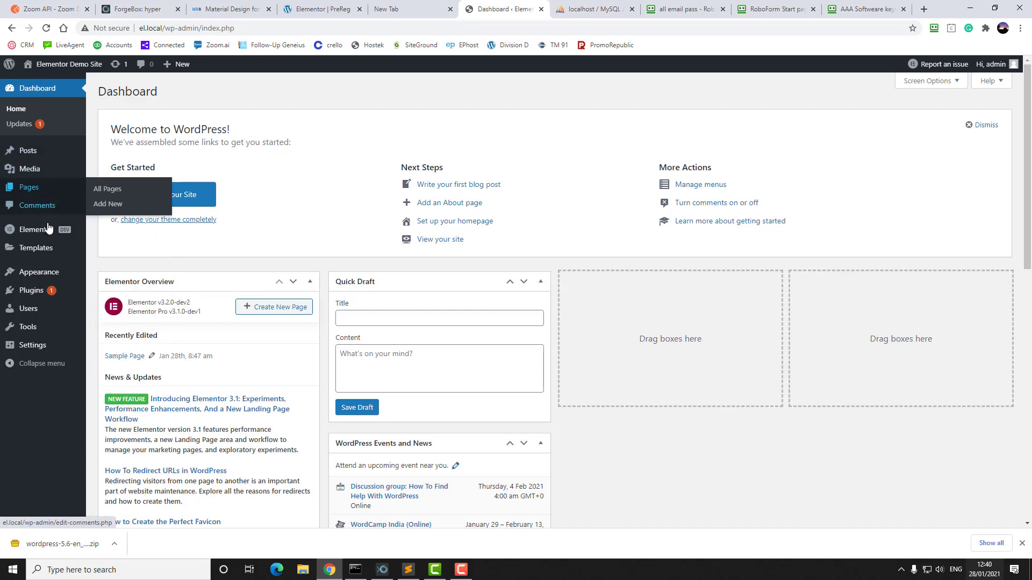
left_click(38, 125)
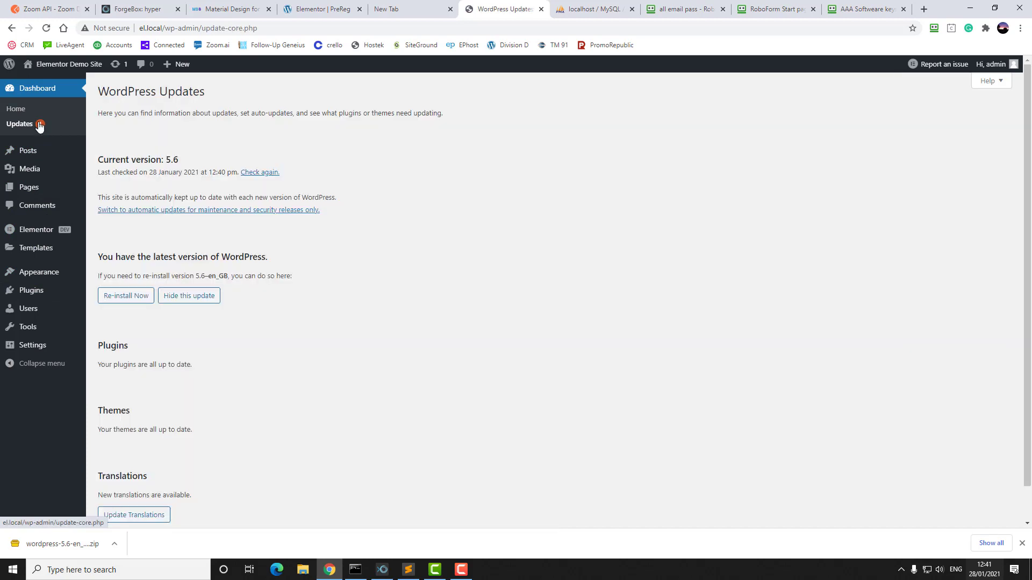
scroll(231, 231, "down", 1)
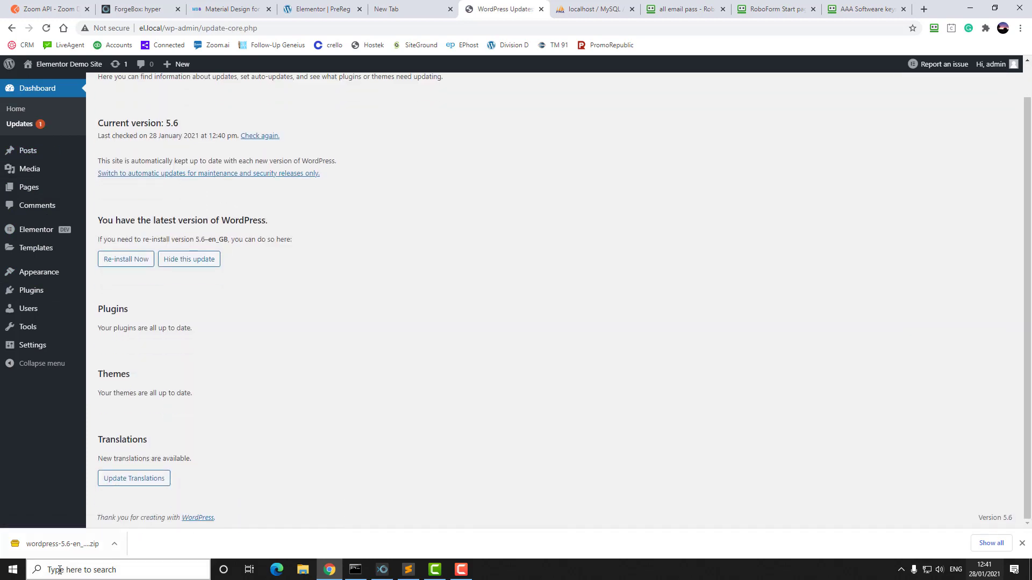
left_click(119, 484)
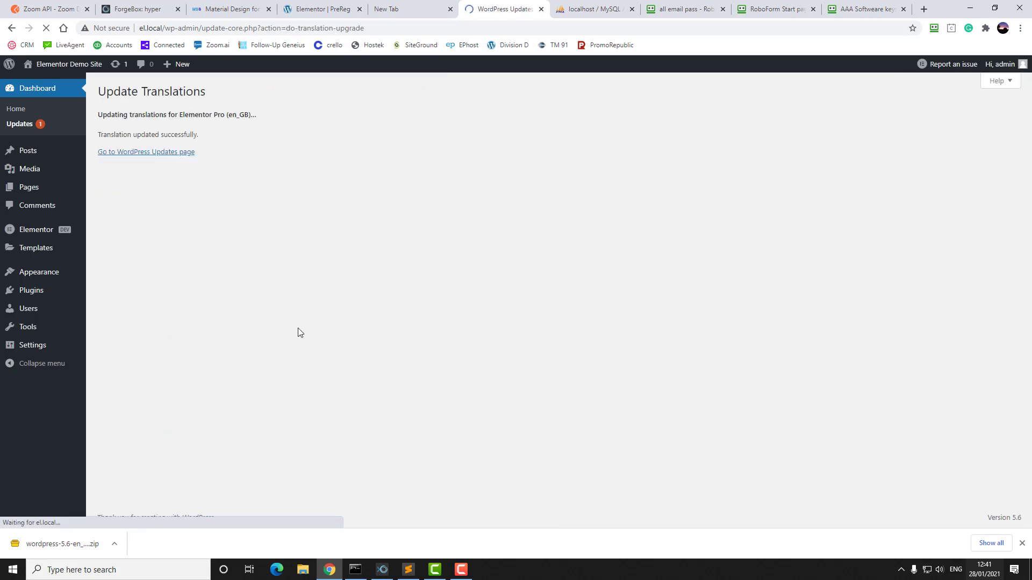
Review the Elementor Developer Edition page, from its installed versions down to the auto-update option
left_click(36, 89)
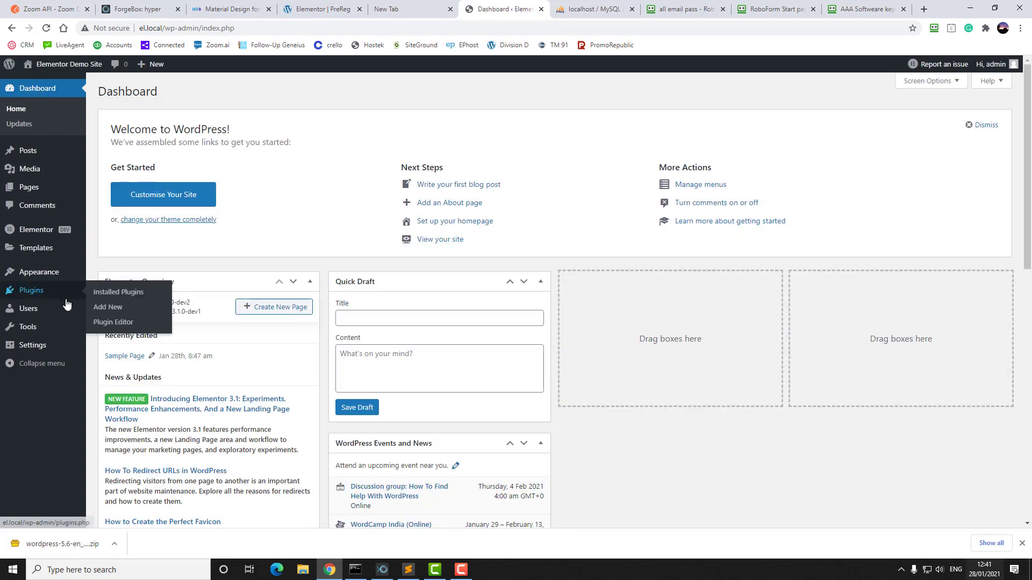
mouse_move(29, 308)
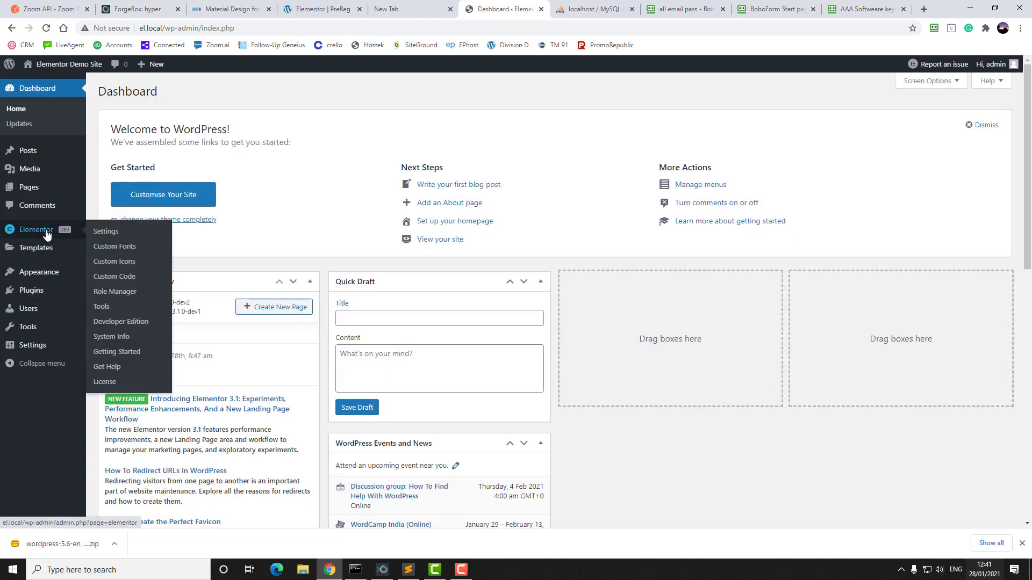
left_click(122, 322)
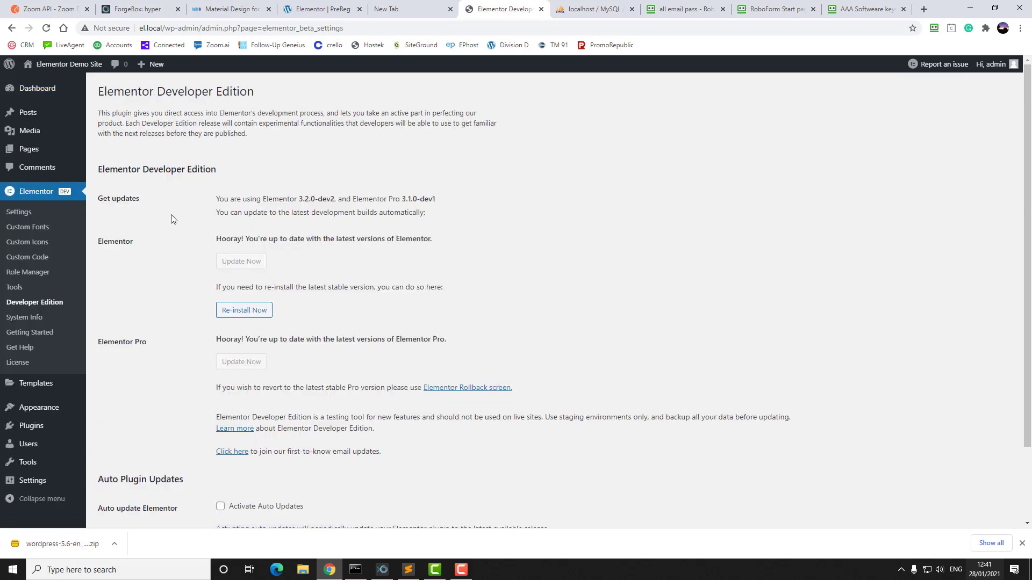
scroll(179, 206, "down", 1)
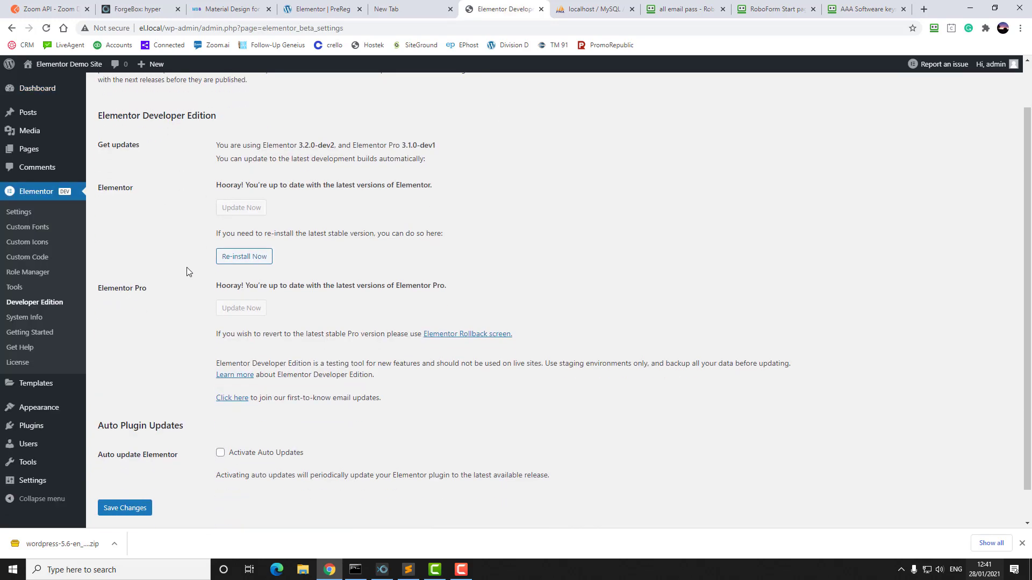
scroll(182, 322, "down", 1)
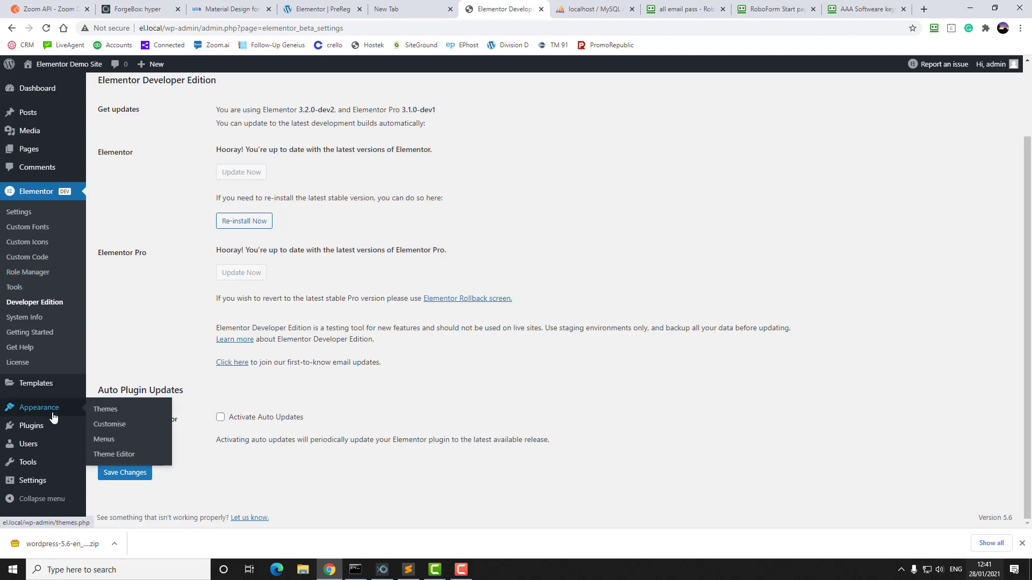
Add a new WordPress page with the title "test"
mouse_move(61, 411)
mouse_move(59, 149)
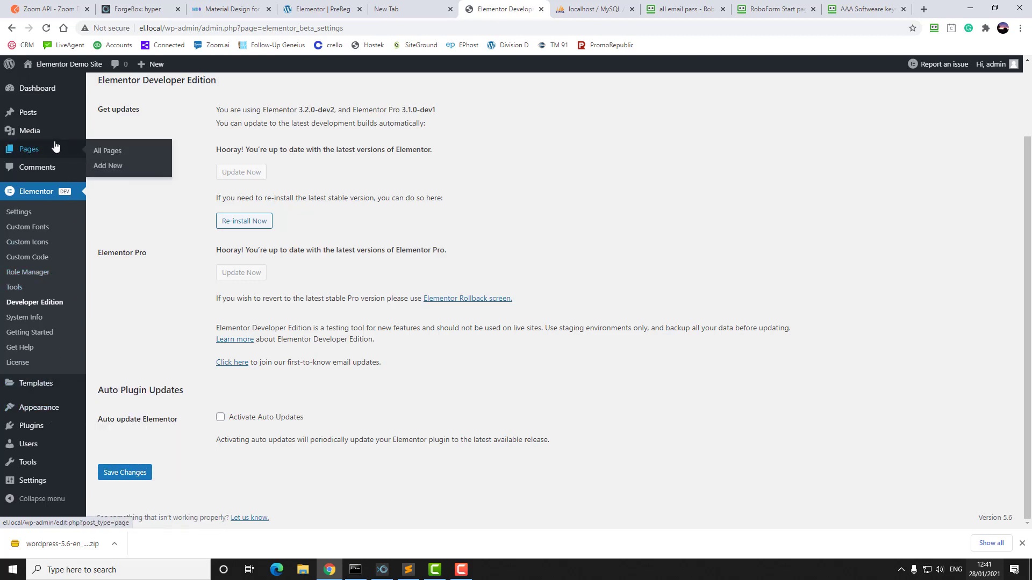
left_click(110, 167)
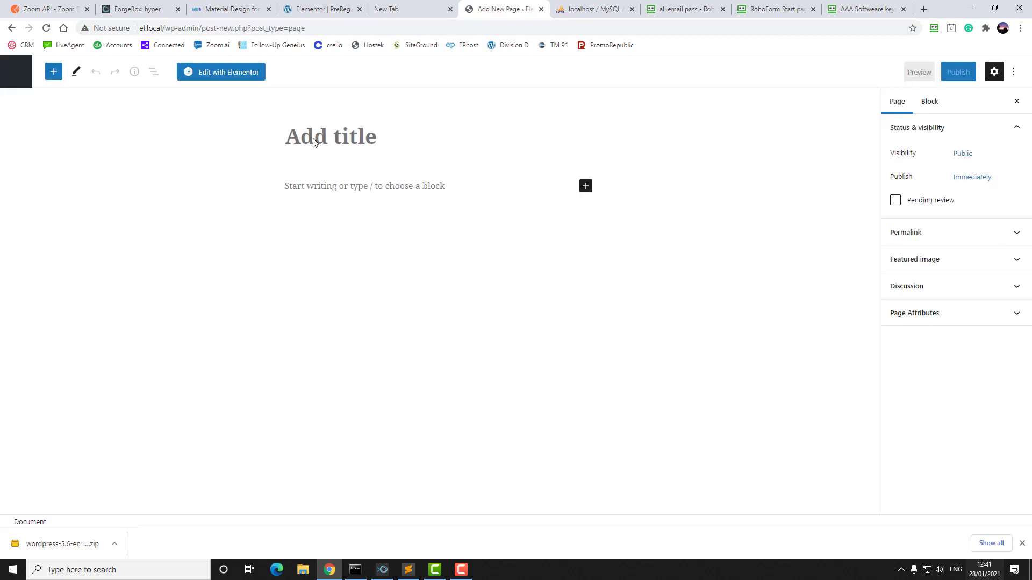
left_click(306, 137)
type("test")
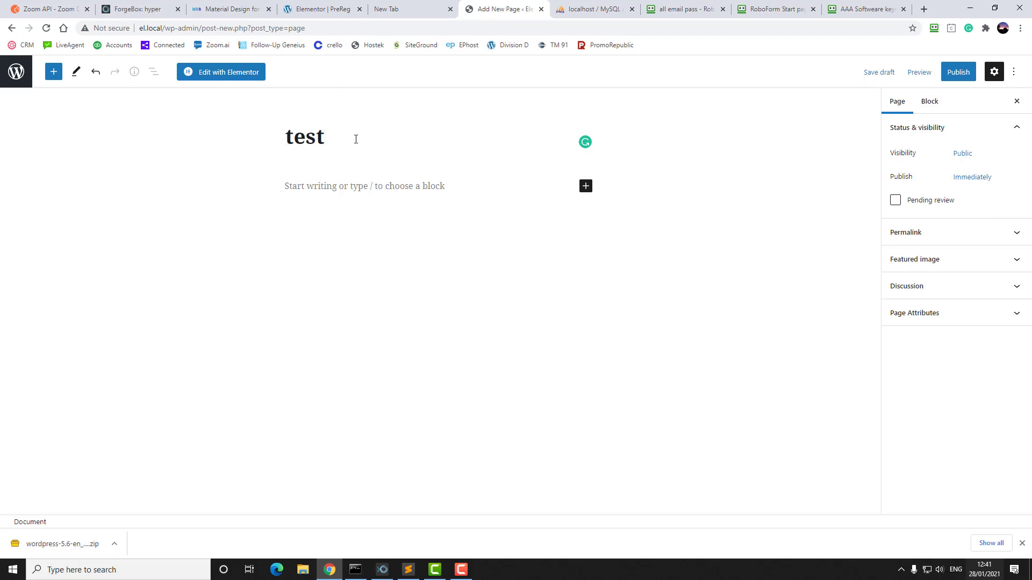
Publish the "test" page and open it for editing with Elementor
left_click(958, 72)
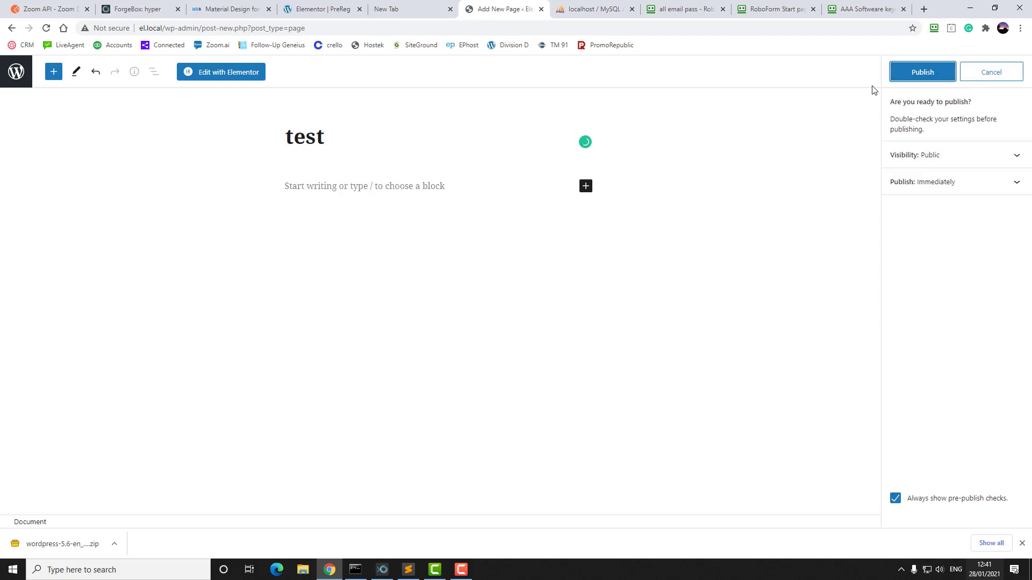
left_click(914, 72)
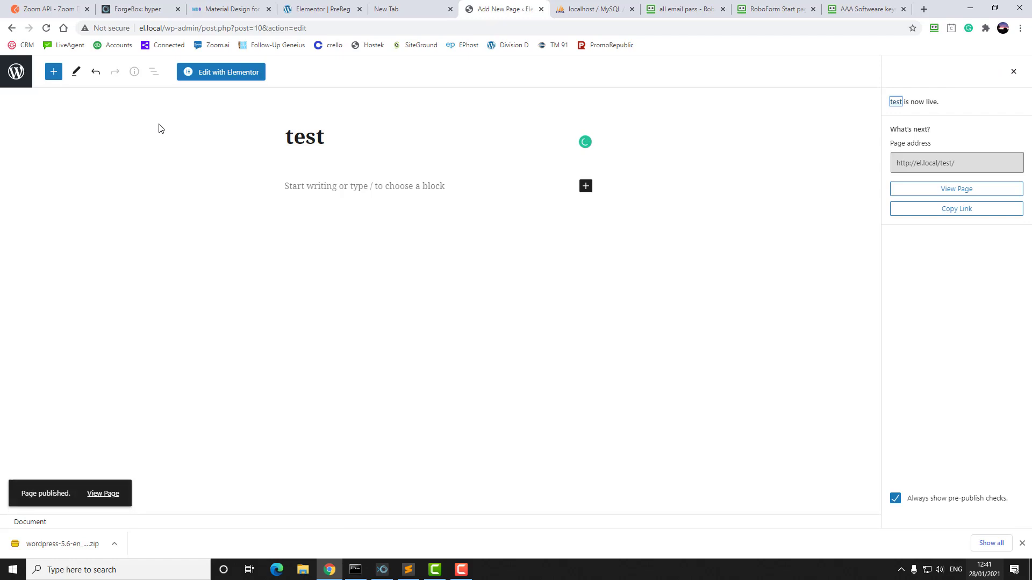
left_click(216, 75)
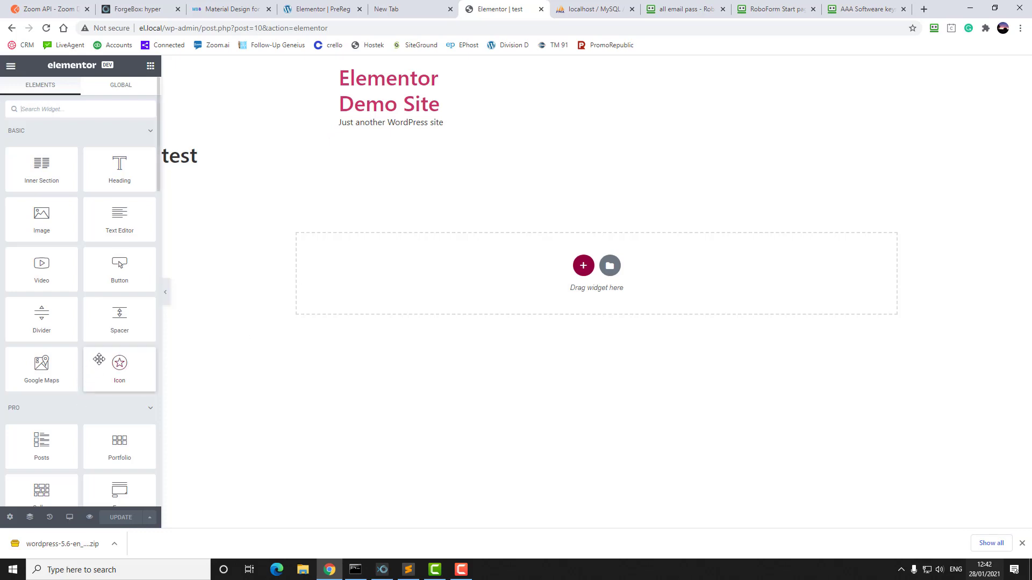
Look through the Elementor editor's Basic, Pro and General widgets and check the entries of its main menu
scroll(98, 359, "down", 4)
scroll(97, 422, "down", 3)
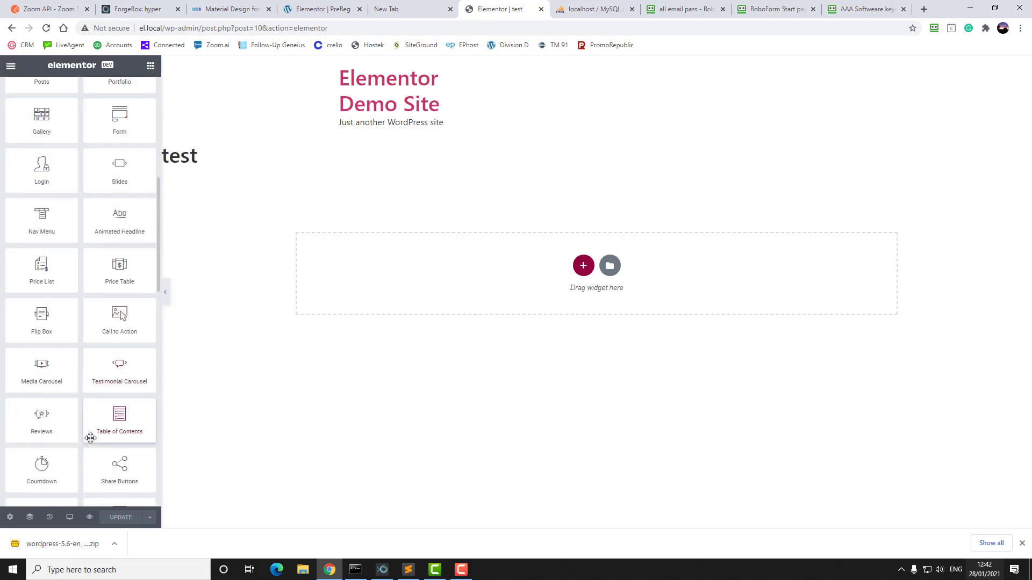
scroll(98, 425, "down", 3)
scroll(98, 427, "down", 3)
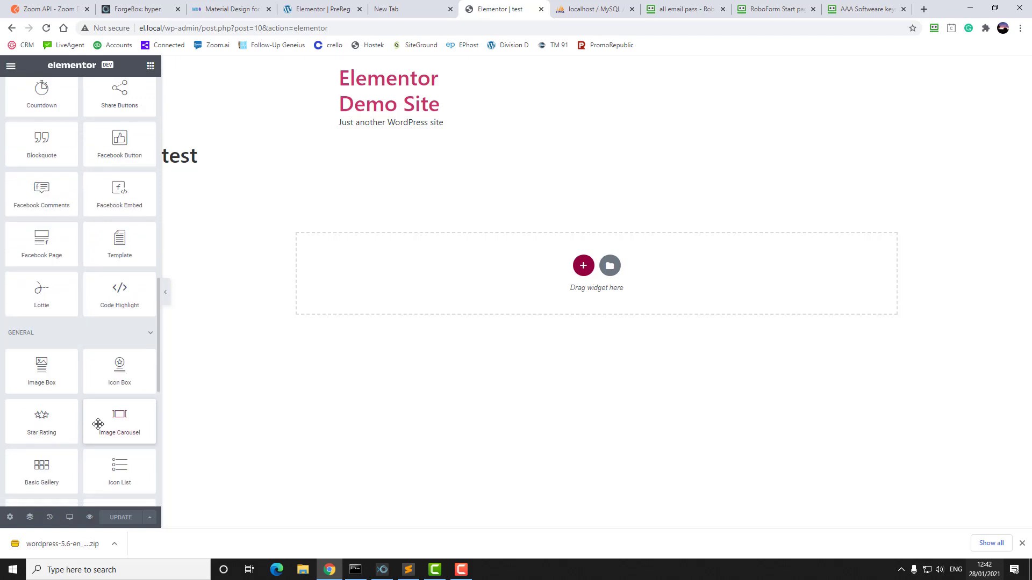
scroll(99, 424, "up", 7)
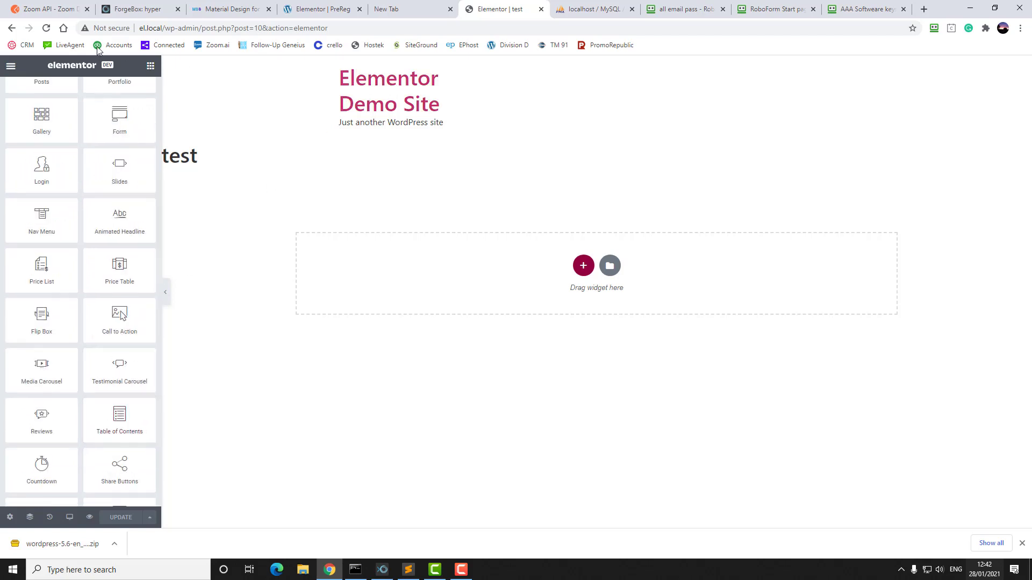
left_click(11, 65)
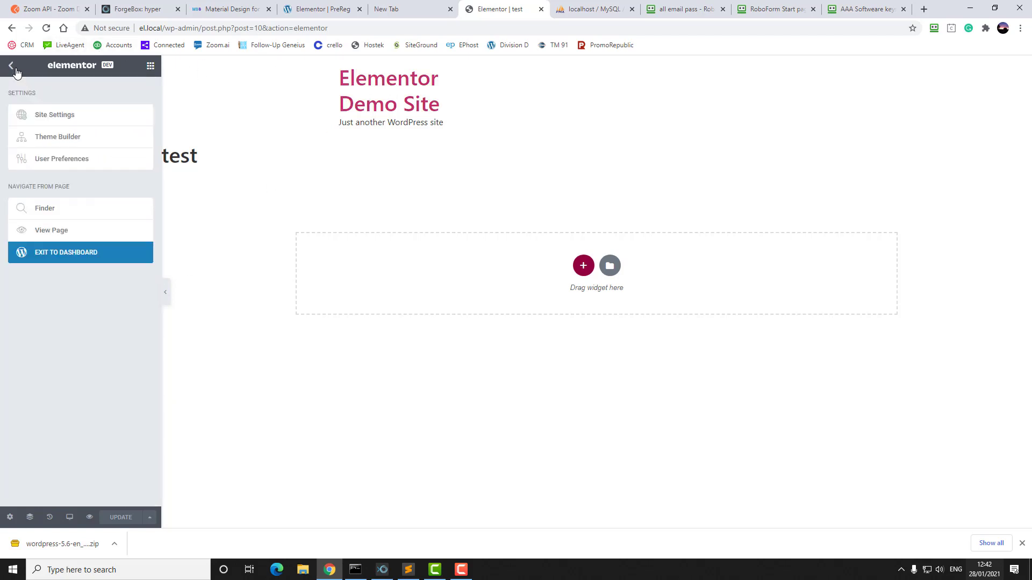
left_click(152, 66)
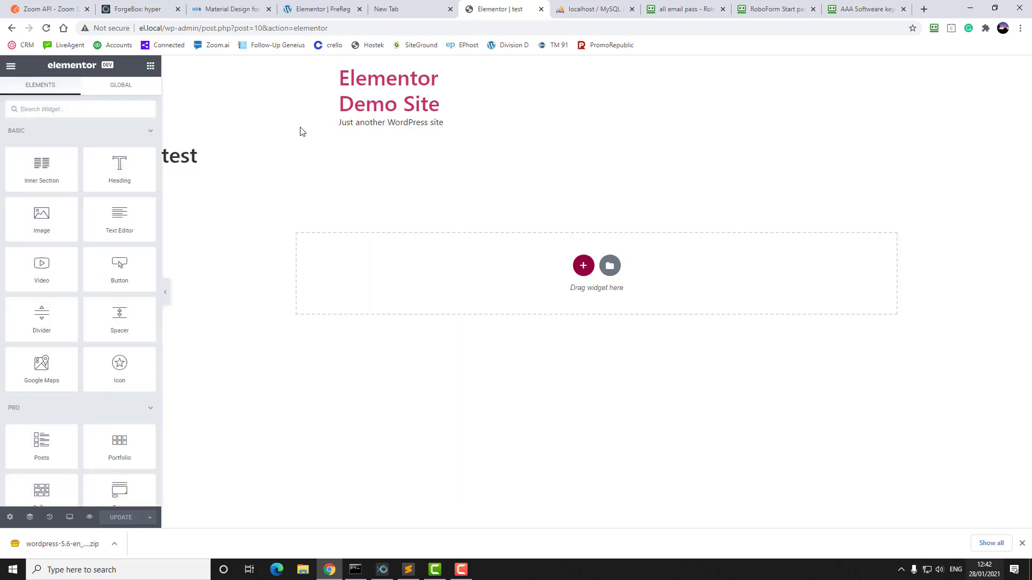
scroll(114, 272, "down", 4)
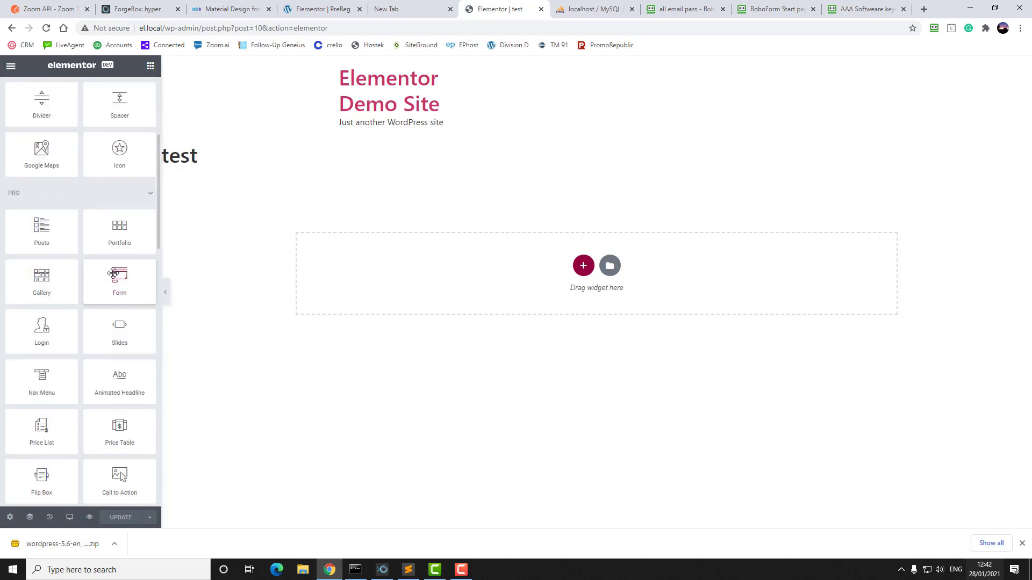
scroll(114, 273, "down", 5)
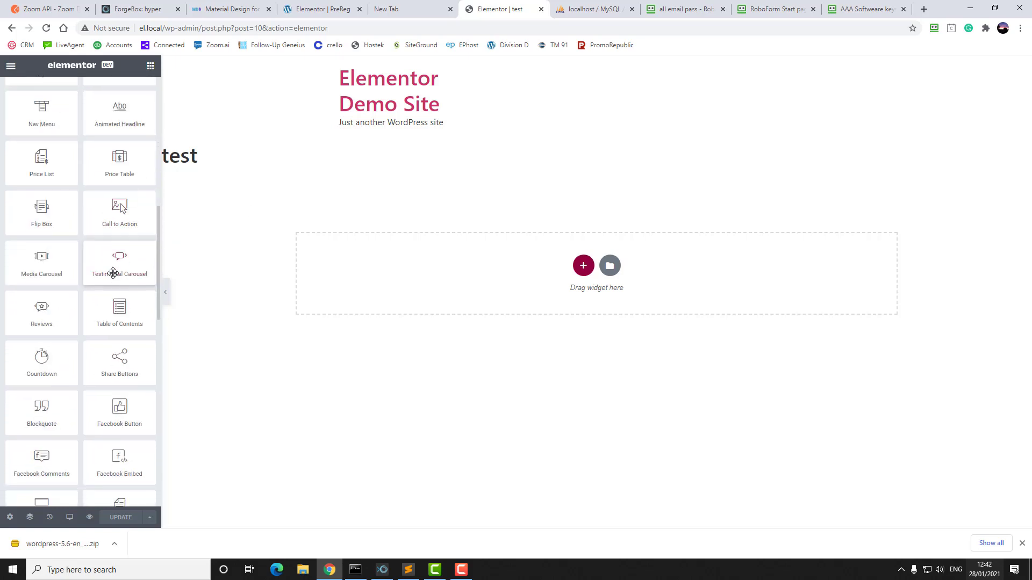
Exit the Elementor editor to the WordPress dashboard and return to the list of all pages
left_click(10, 68)
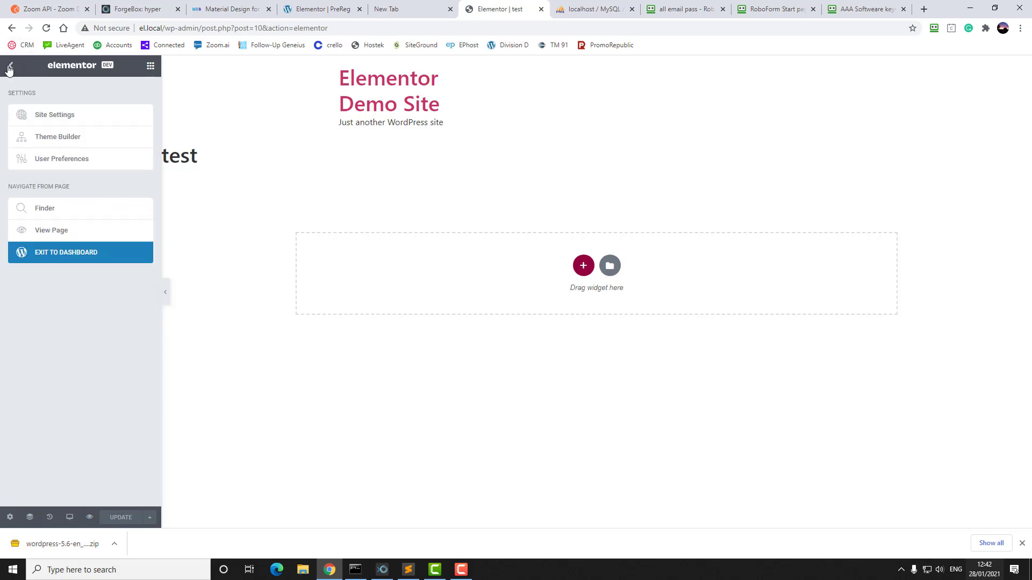
left_click(60, 256)
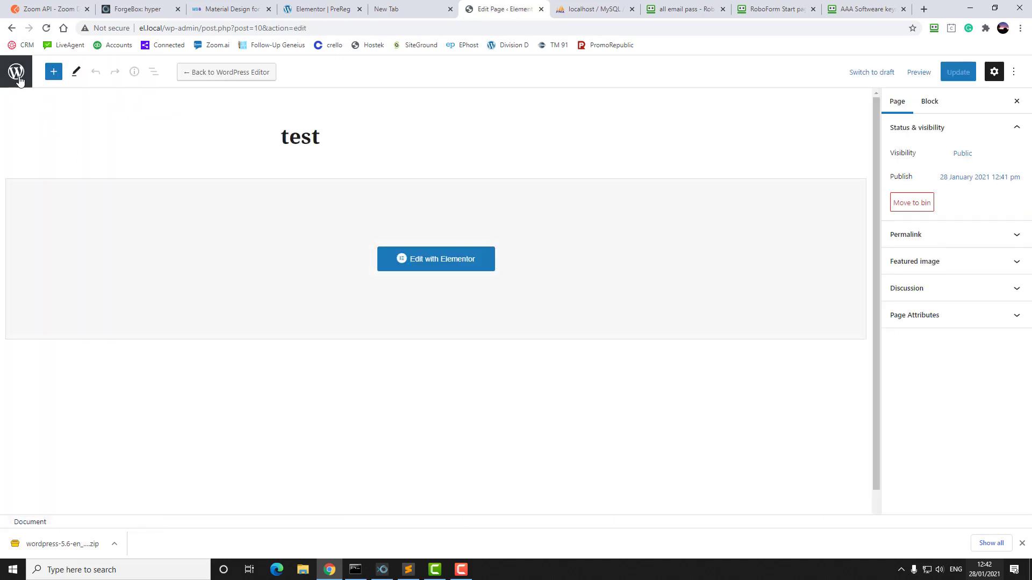
left_click(18, 77)
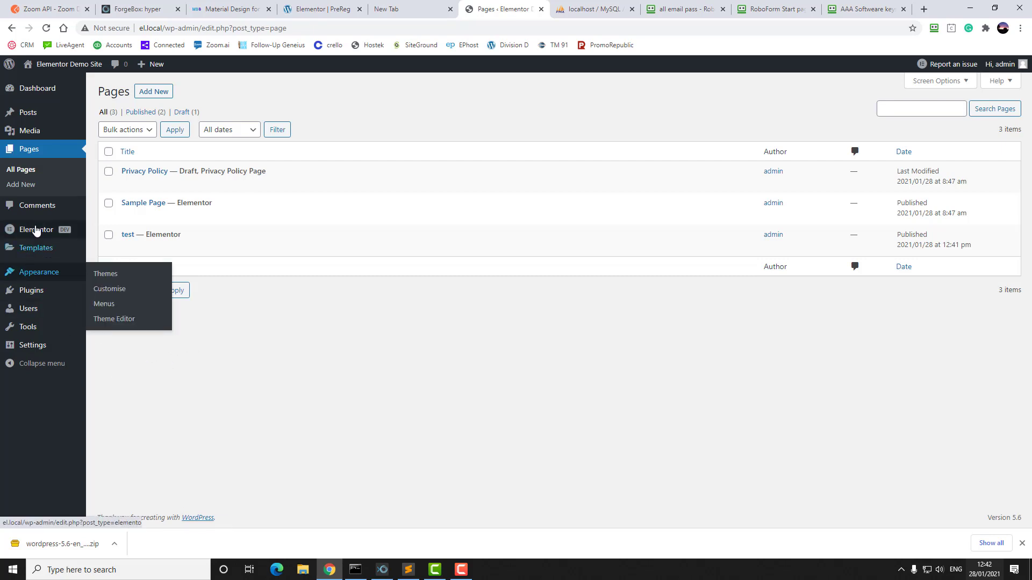
mouse_move(37, 226)
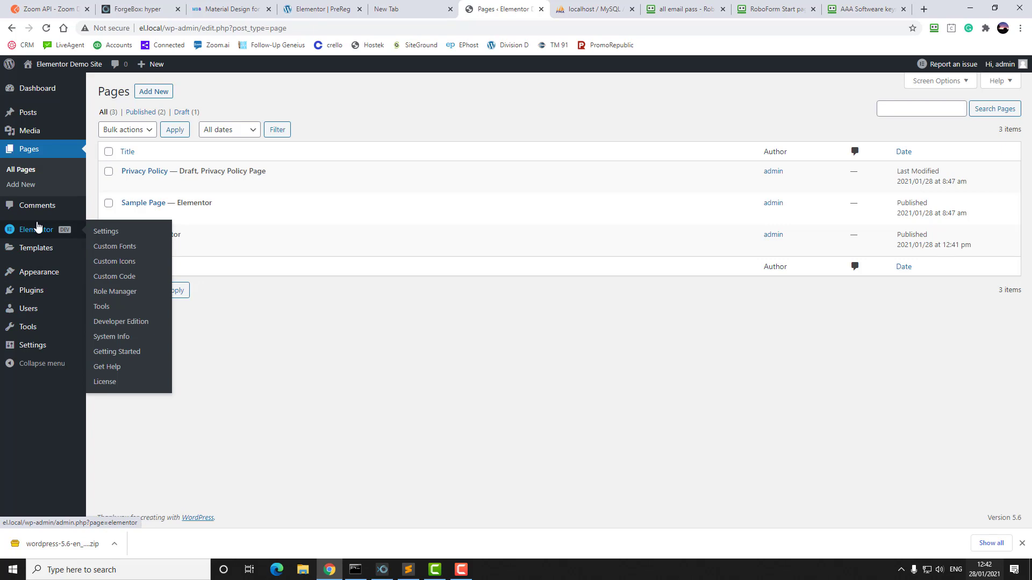